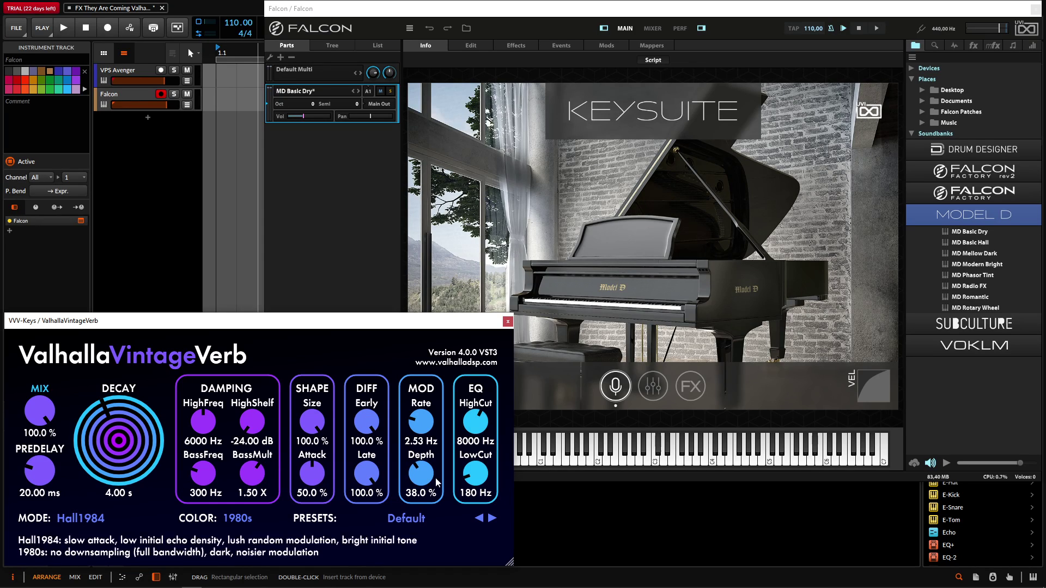
Change VintageVerb's MODE from Hall1984 to Chamber1979
left_click(100, 517)
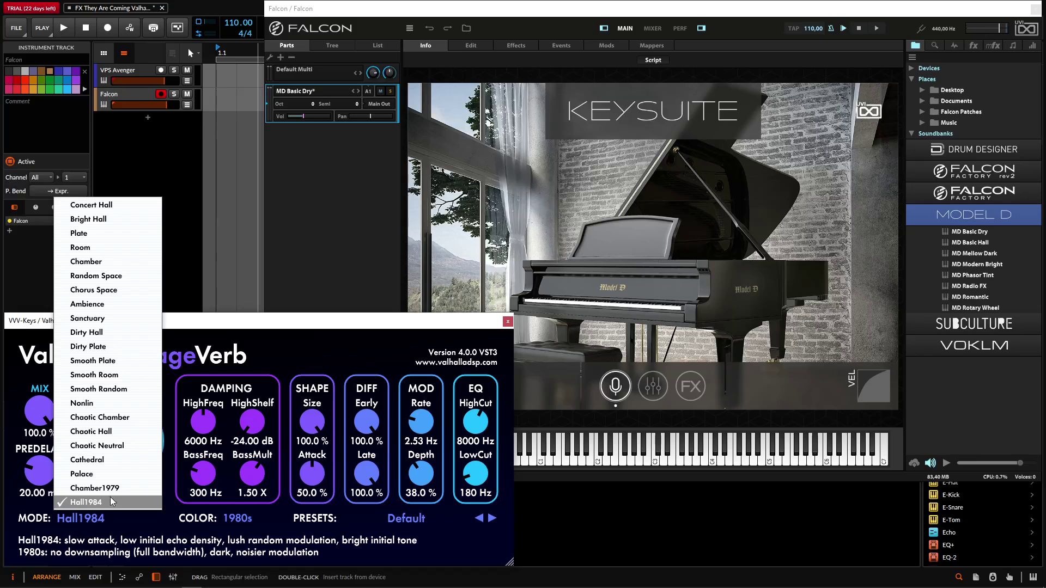
left_click(99, 489)
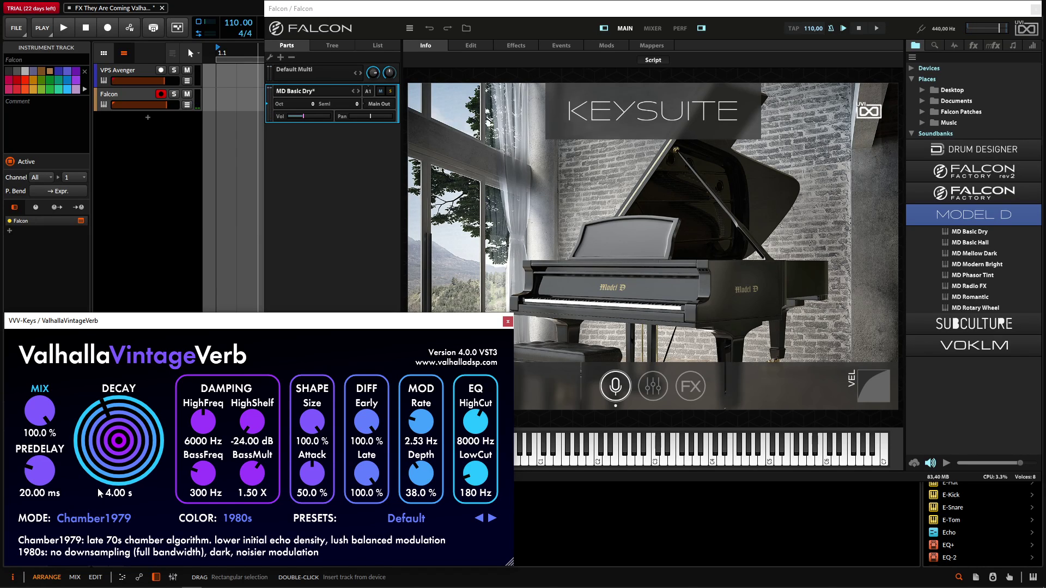
Drag the VintageVerb window up and right to reveal the mixer panels
left_click_drag(271, 326, 381, 207)
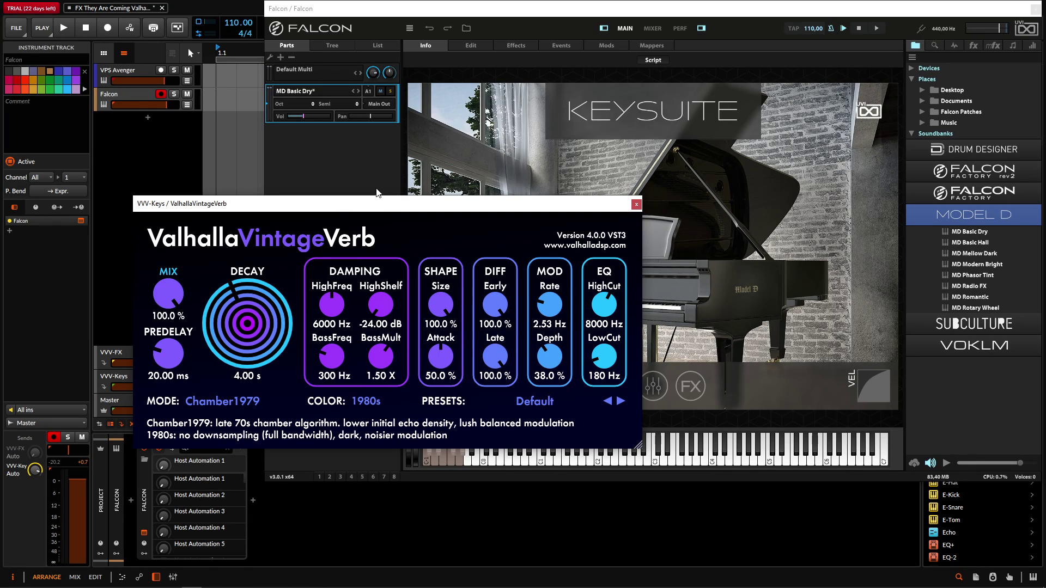
Open the VPS Avenger instrument window in place of Falcon and position it top-right
left_click_drag(349, 207, 530, 185)
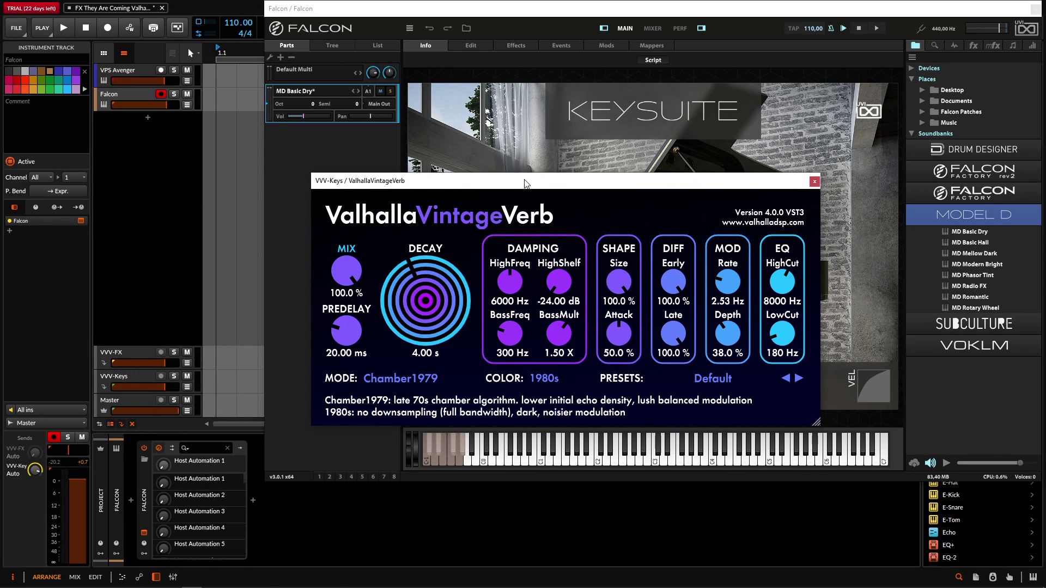
left_click(145, 71)
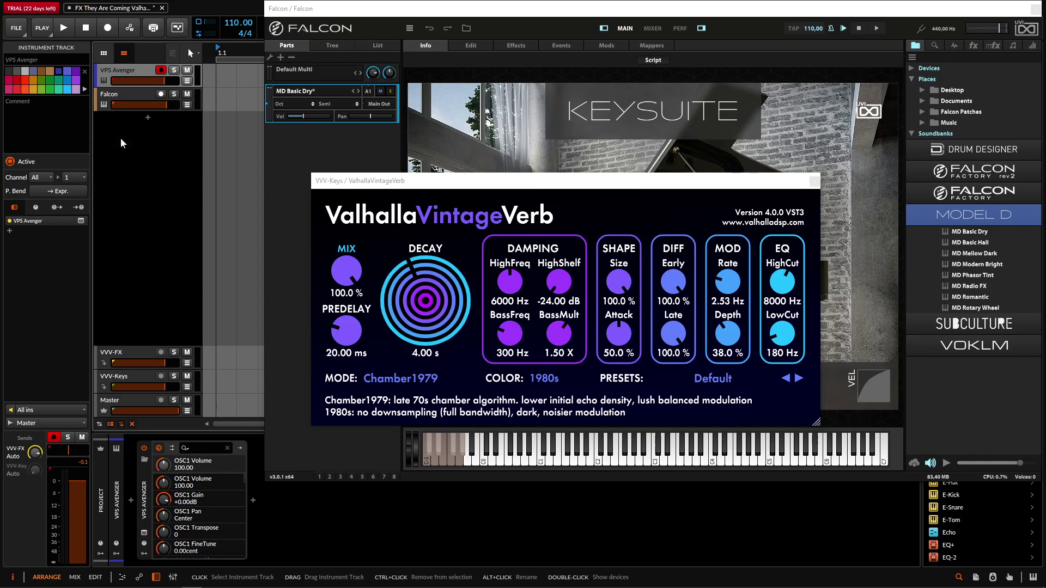
left_click(81, 221)
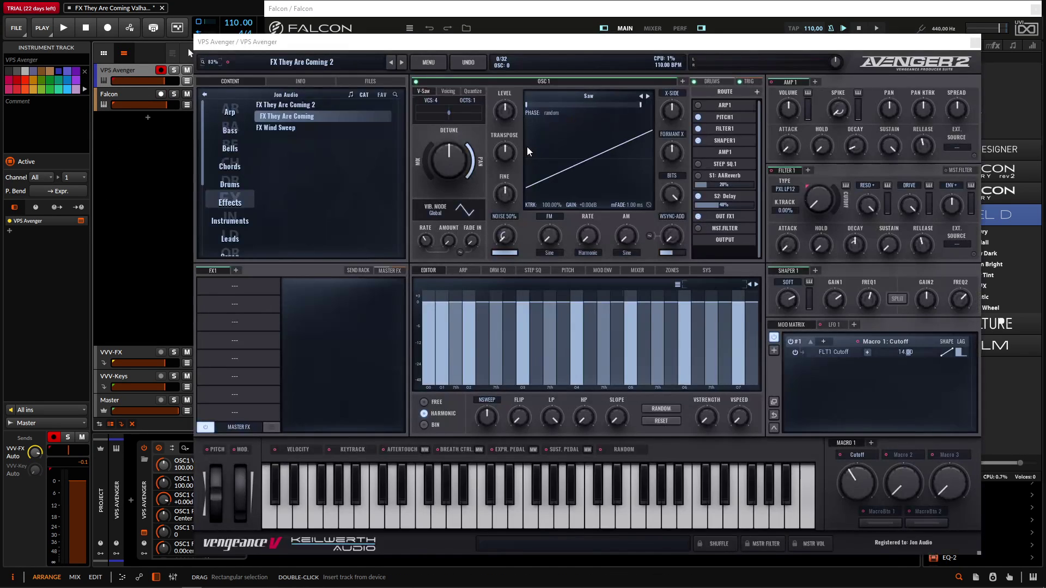
left_click(1035, 9)
left_click_drag(735, 51, 768, 36)
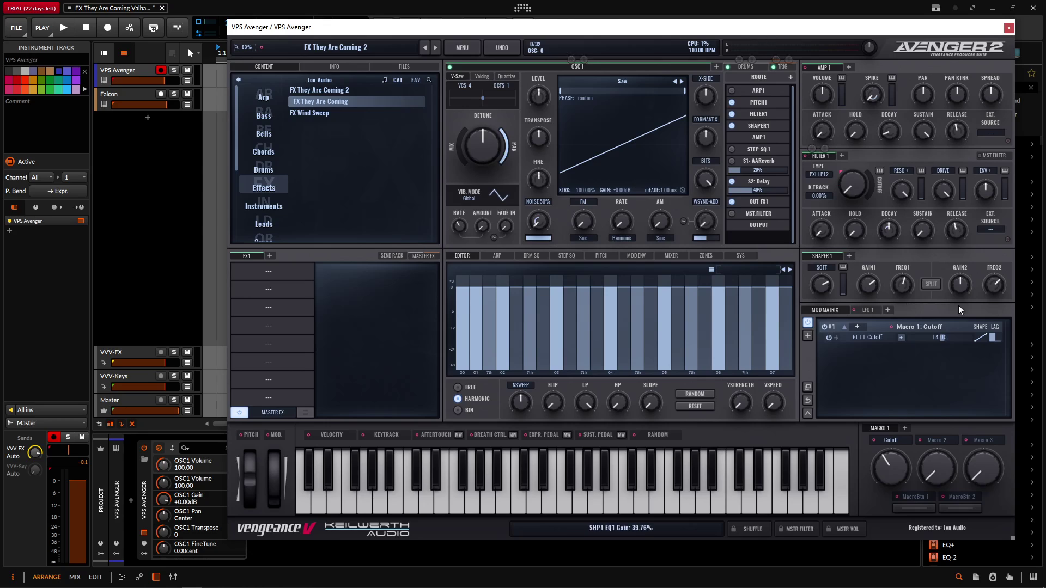
Sweep Avenger's Cutoff macro between about 15% and 55%, and set the track to -4.3 dB
left_click_drag(903, 455, 892, 483)
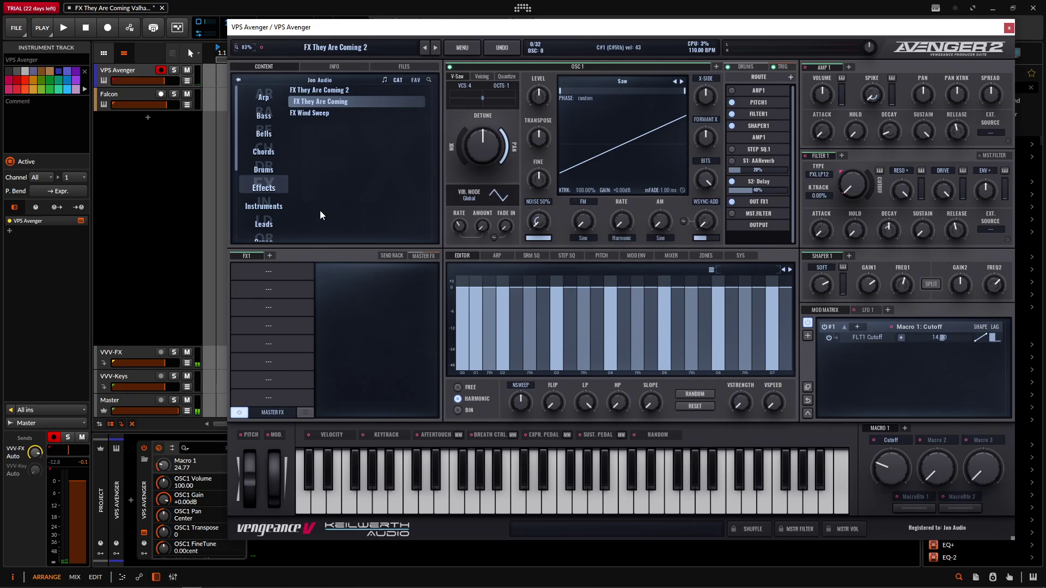
mouse_move(894, 472)
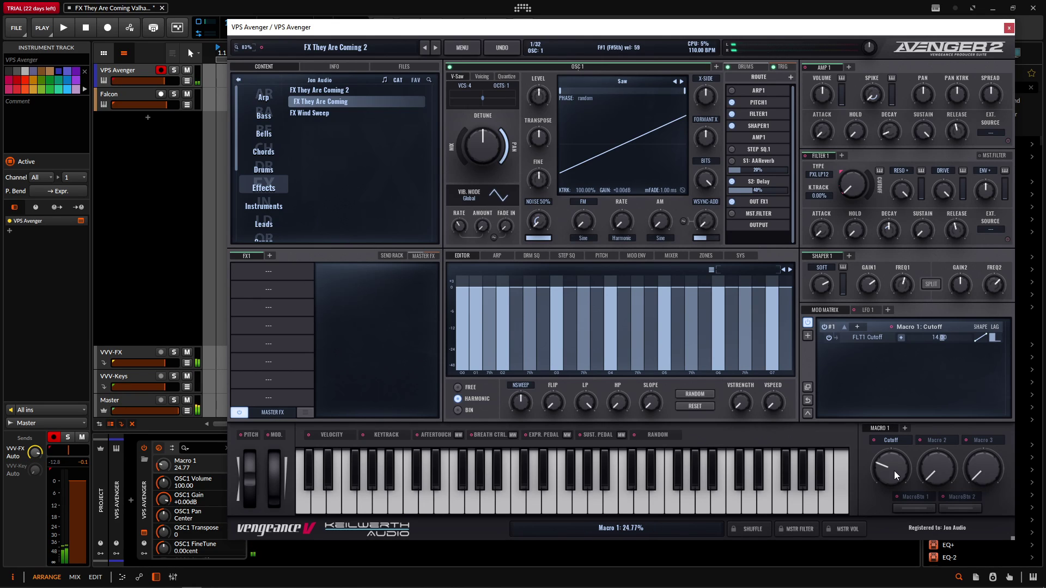
left_click_drag(894, 471, 893, 435)
left_click_drag(164, 81, 156, 81)
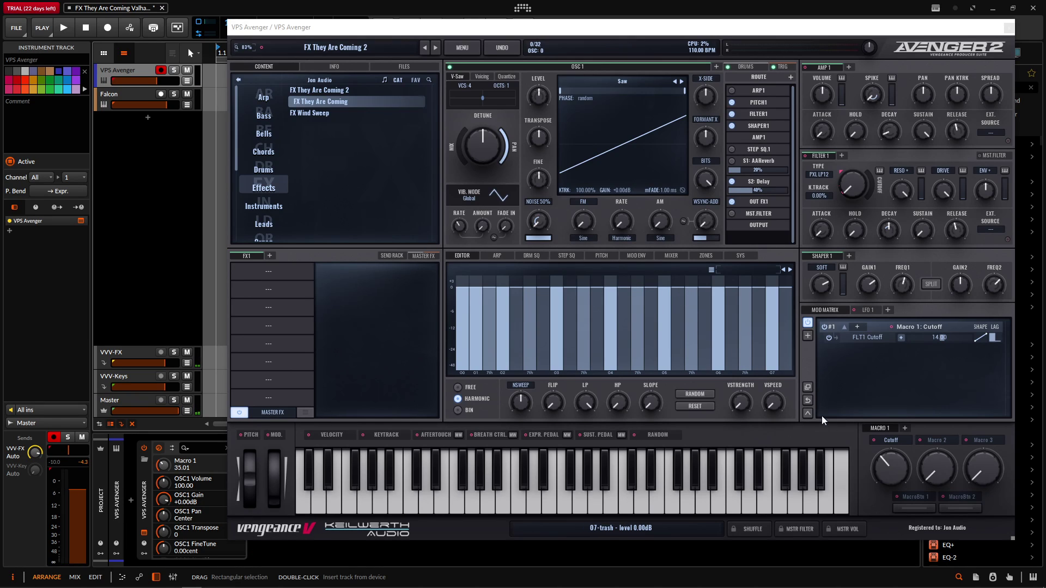
left_click_drag(899, 473, 884, 488)
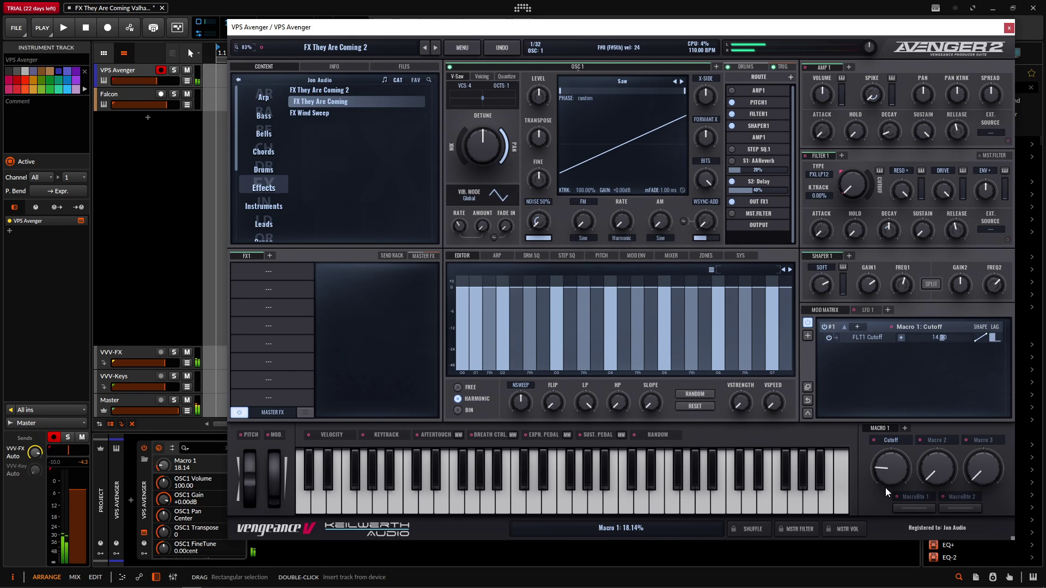
left_click(757, 445)
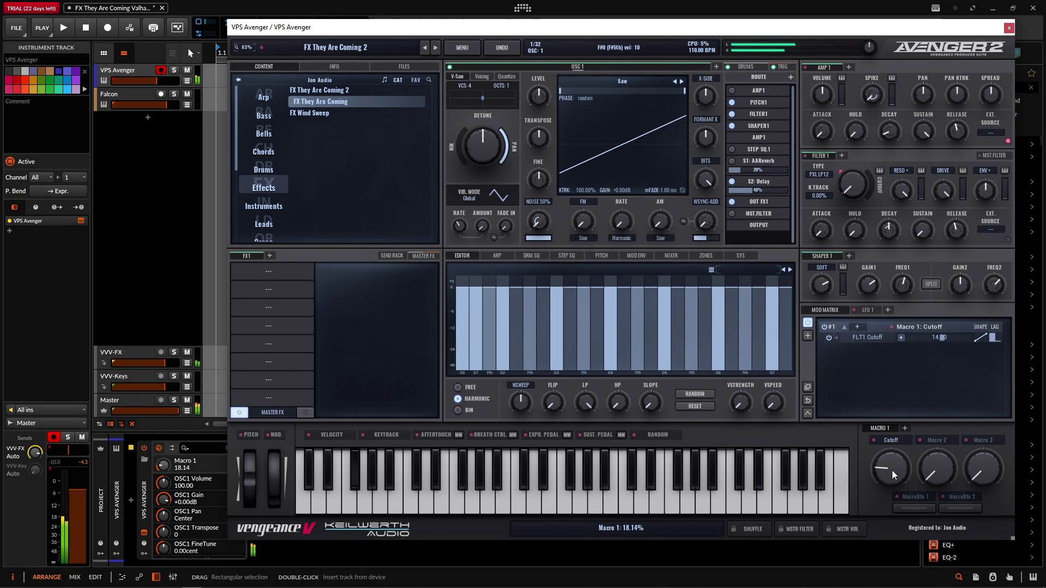
mouse_move(888, 453)
left_mouse_down()
mouse_move(888, 434)
mouse_move(882, 468)
left_mouse_up()
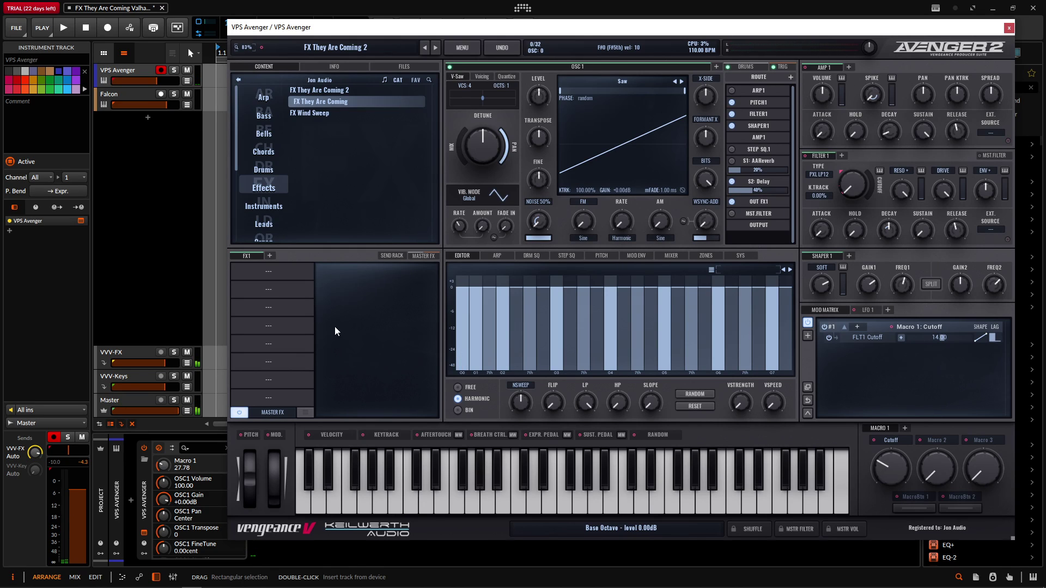
Set the VVV-FX VintageVerb to Hall1984, 1980s colour and 7.00 s decay, then raise Avenger's Cutoff
left_click(138, 352)
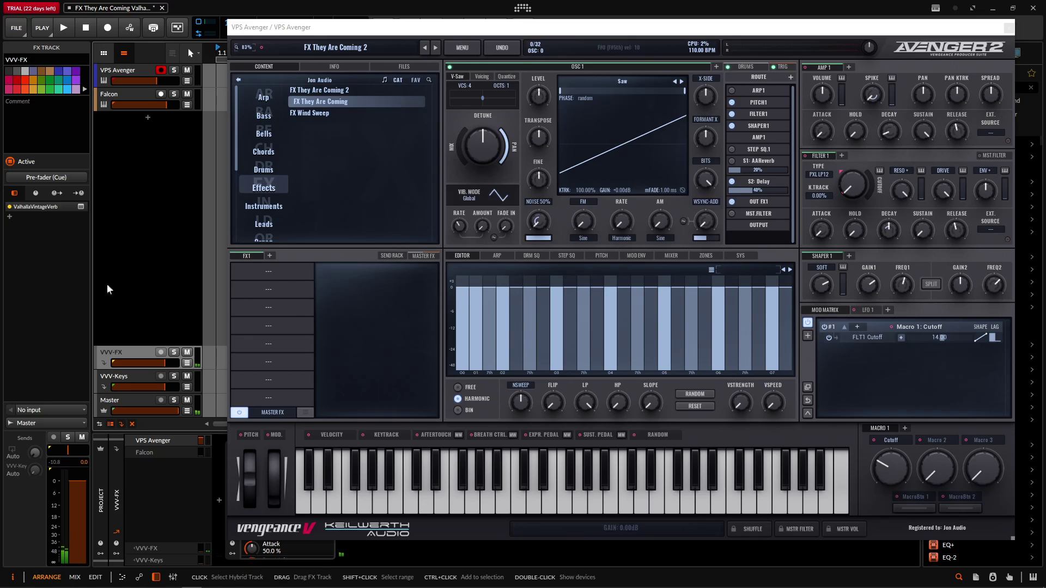
left_click(80, 206)
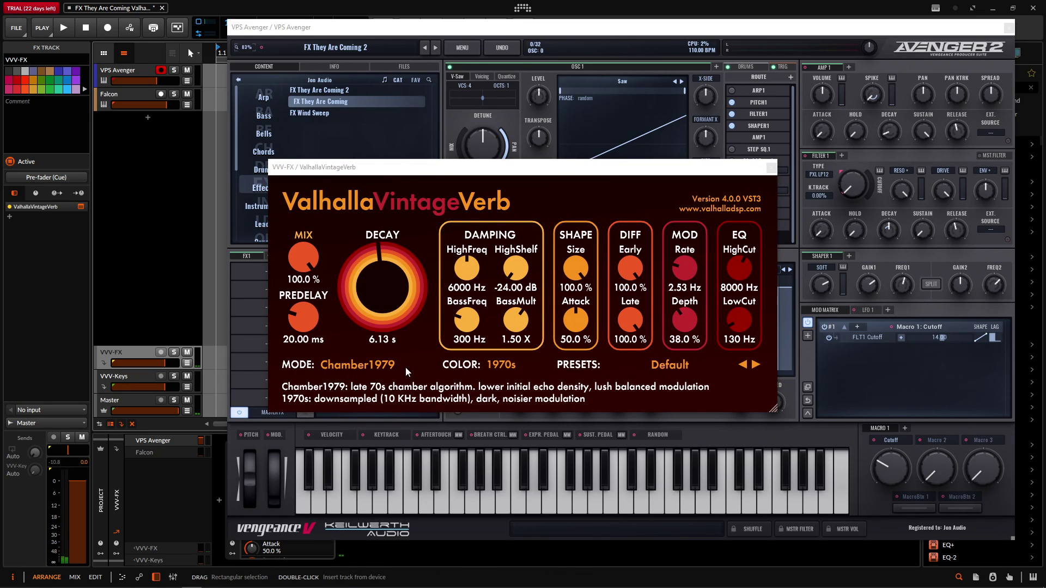
left_click(377, 366)
left_click(371, 350)
left_click(511, 365)
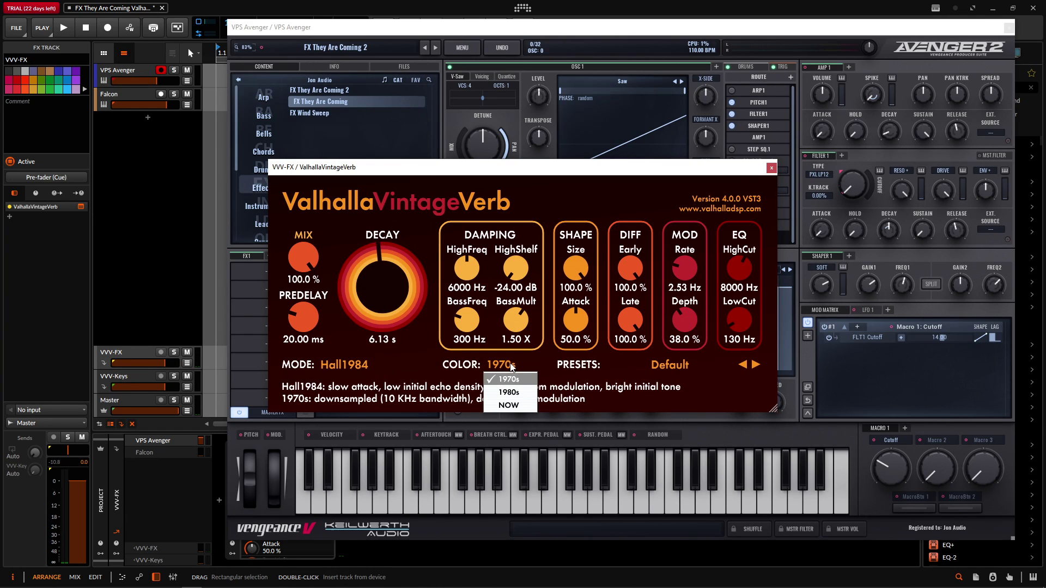
left_click(518, 391)
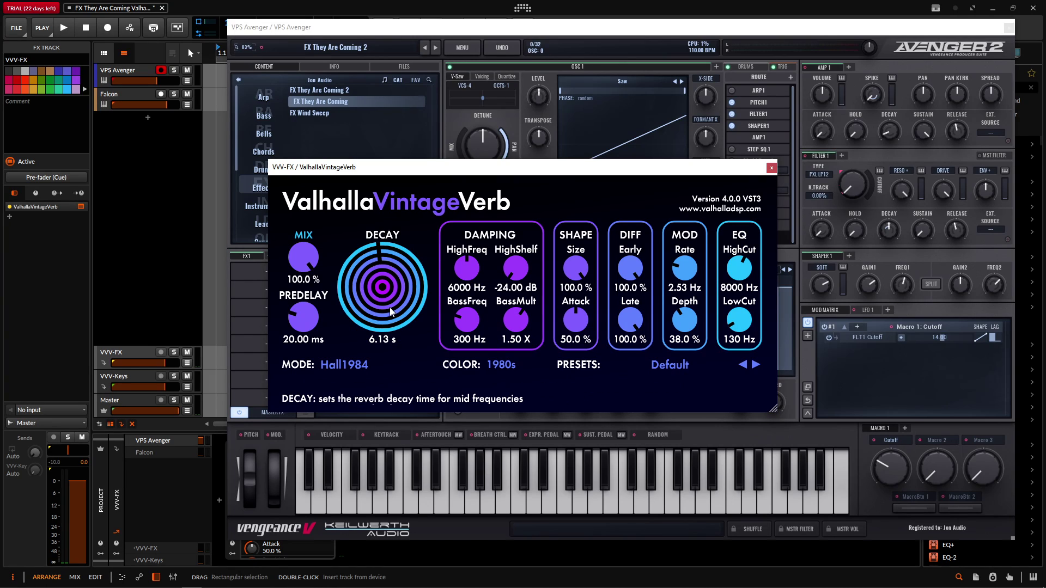
scroll(390, 307, "up", 8)
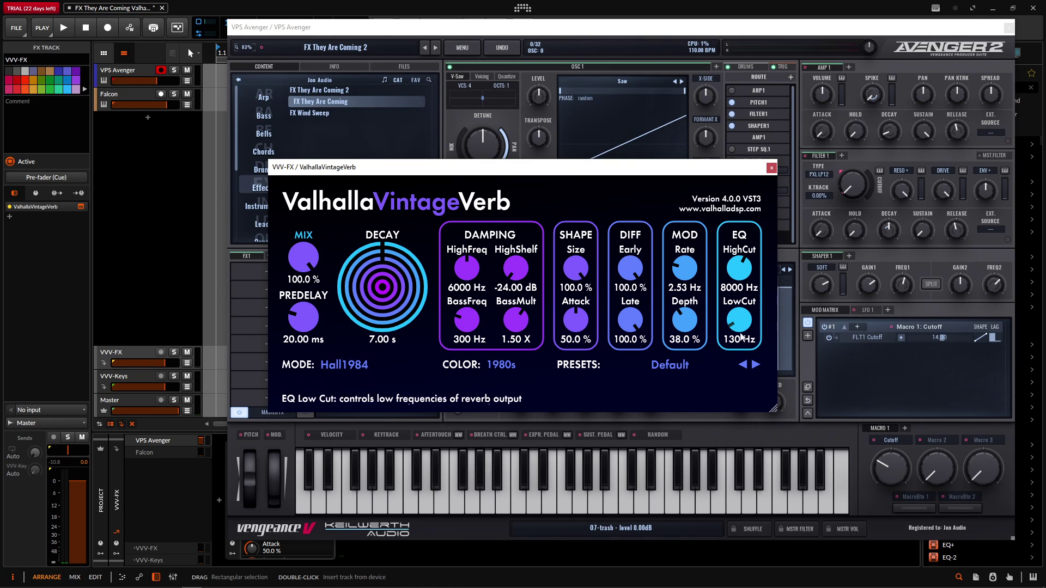
left_click(845, 431)
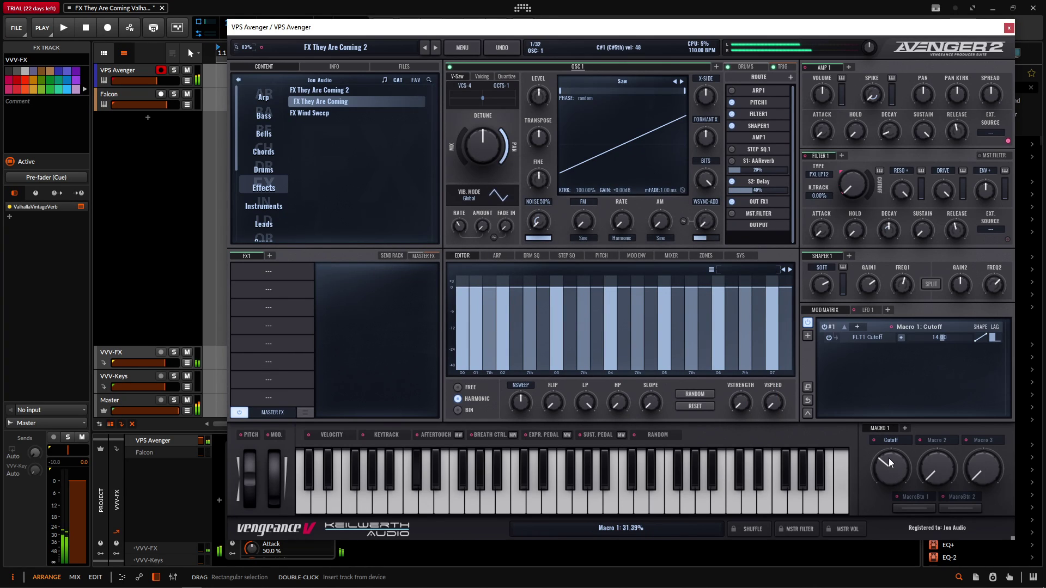
mouse_move(888, 459)
left_mouse_down()
mouse_move(887, 433)
mouse_move(891, 466)
left_mouse_up()
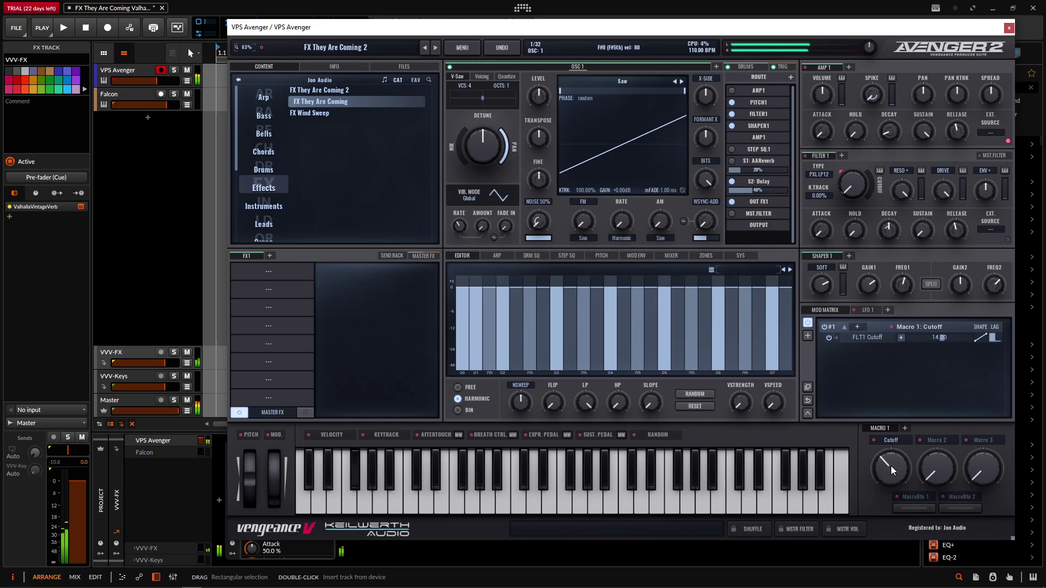
Sweep the Cutoff macro from about 64% to nearly full and back while notes play, ending near 82%
left_click(891, 465)
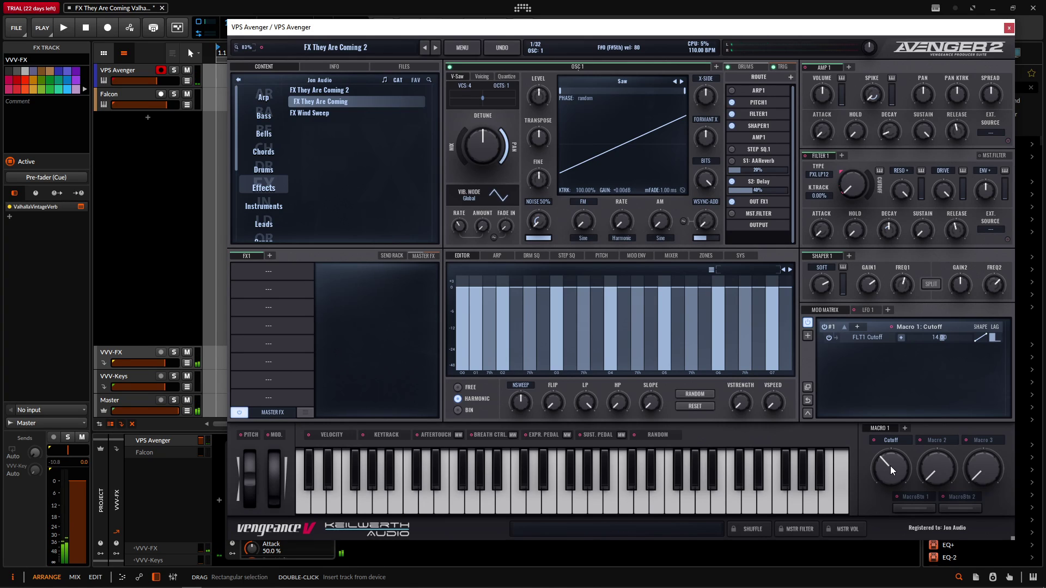
mouse_move(890, 466)
left_mouse_down()
mouse_move(894, 450)
mouse_move(890, 468)
left_mouse_up()
left_click_drag(892, 455, 897, 434)
left_click_drag(894, 465, 891, 490)
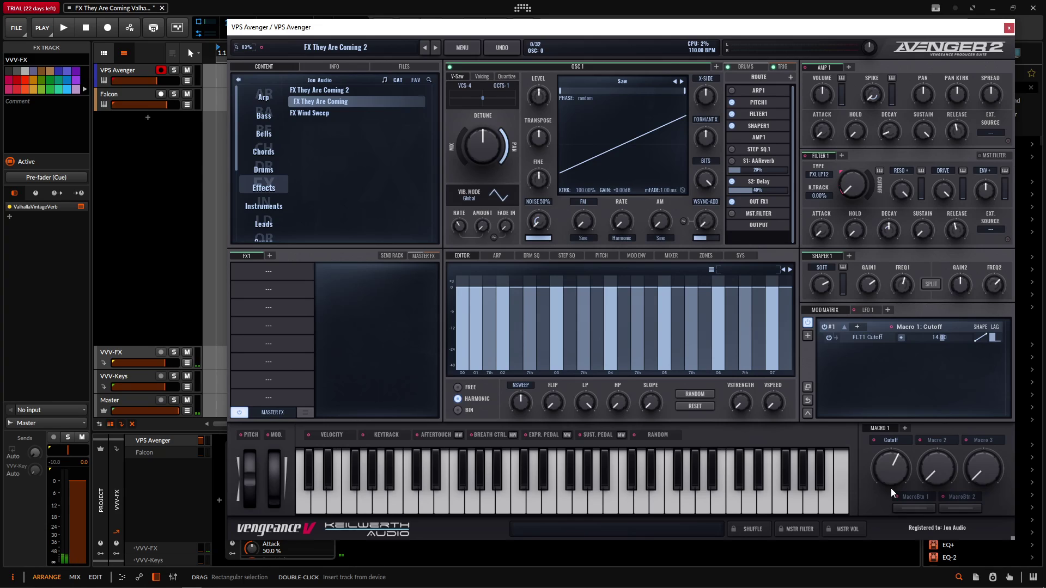
mouse_move(878, 482)
mouse_move(897, 466)
left_click_drag(896, 460, 894, 446)
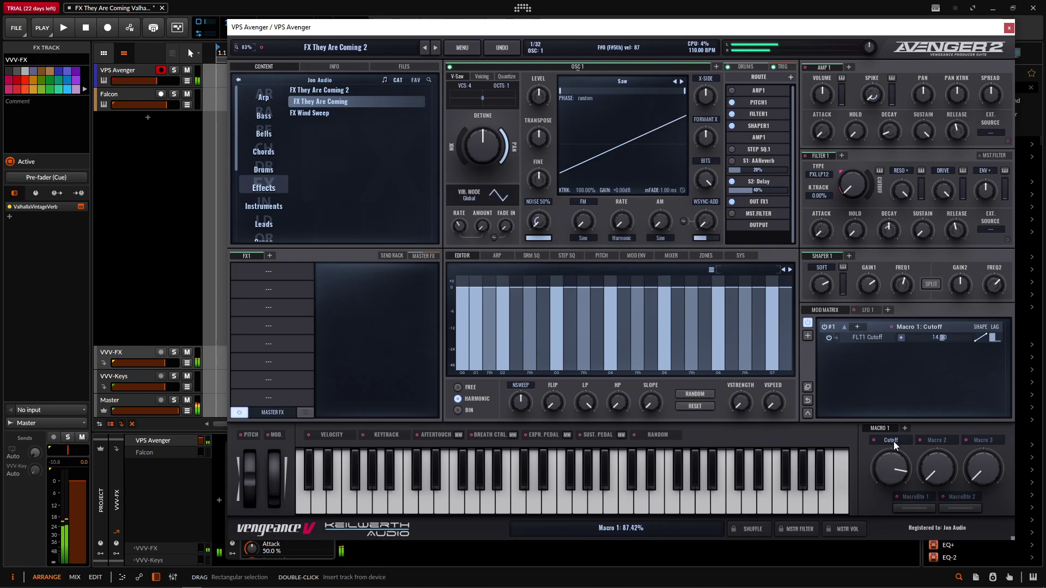
left_click_drag(894, 448, 892, 458)
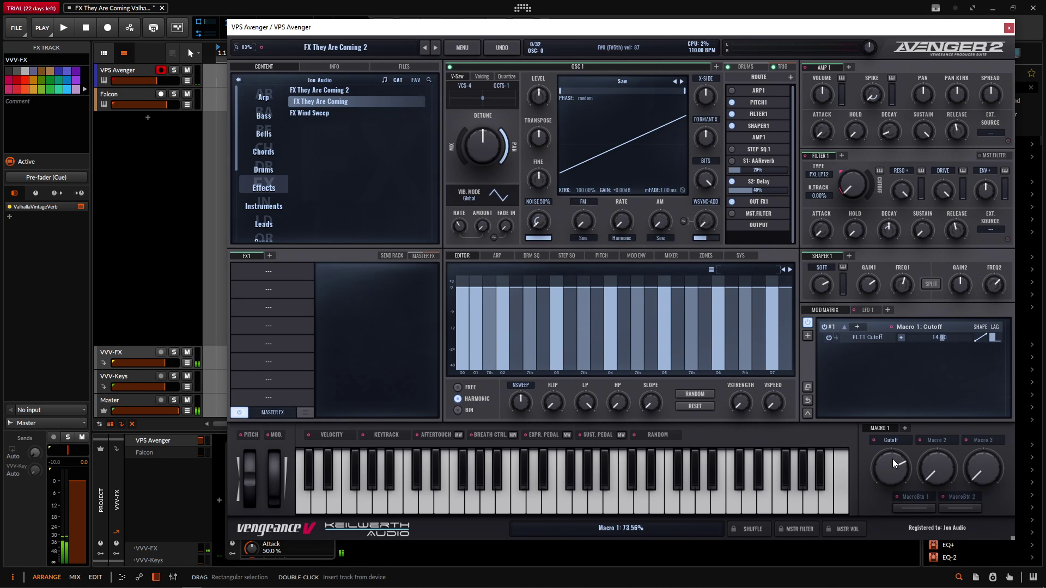
Close the VPS Avenger window and select the Falcon instrument track
left_click(1010, 29)
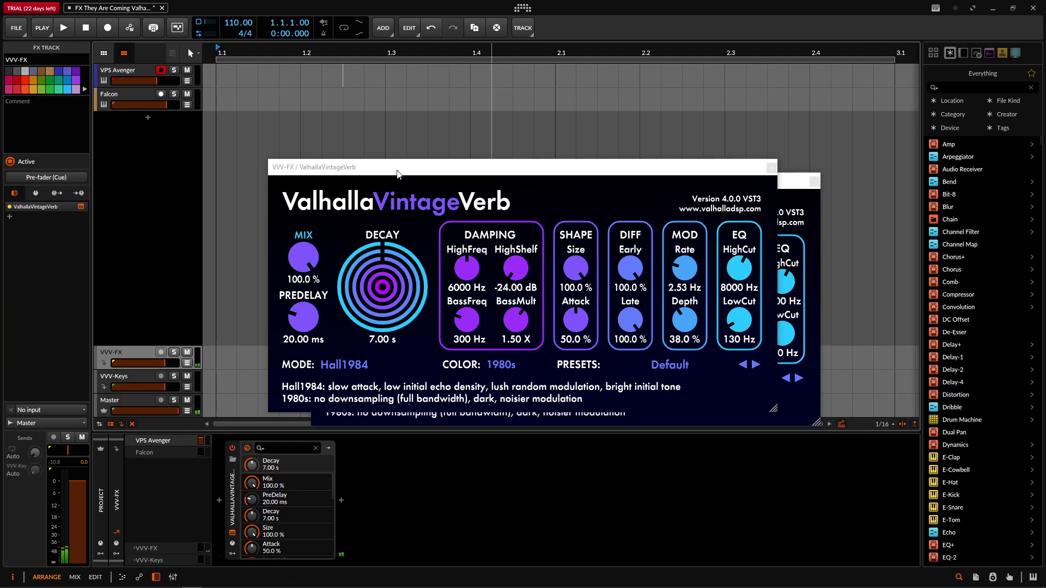
left_click(131, 90)
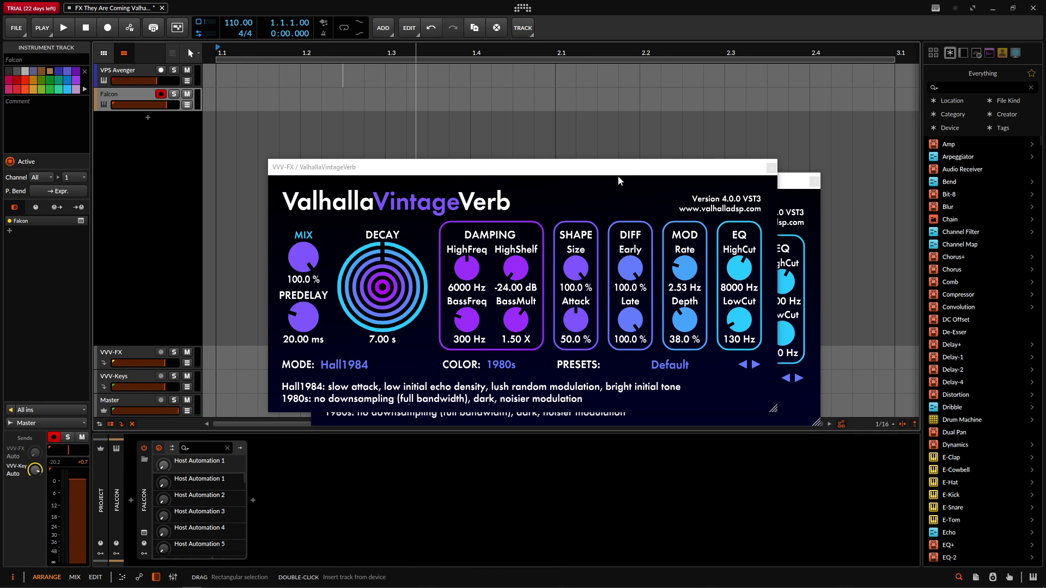
Move the VintageVerb window up and right, centred over the arrangement
left_click_drag(569, 171, 609, 77)
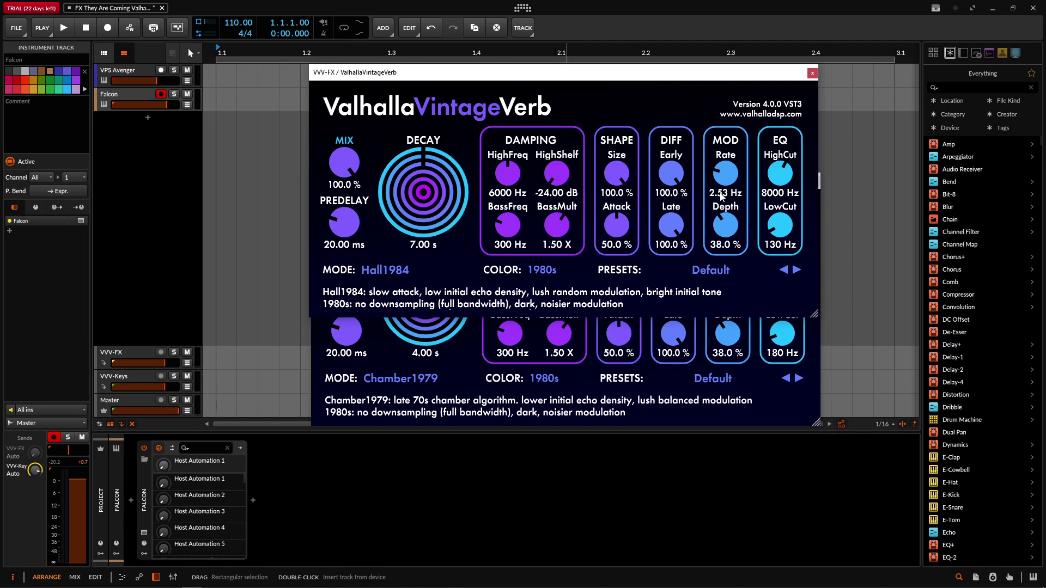
mouse_move(647, 81)
left_mouse_down()
mouse_move(618, 164)
mouse_move(630, 86)
left_mouse_up()
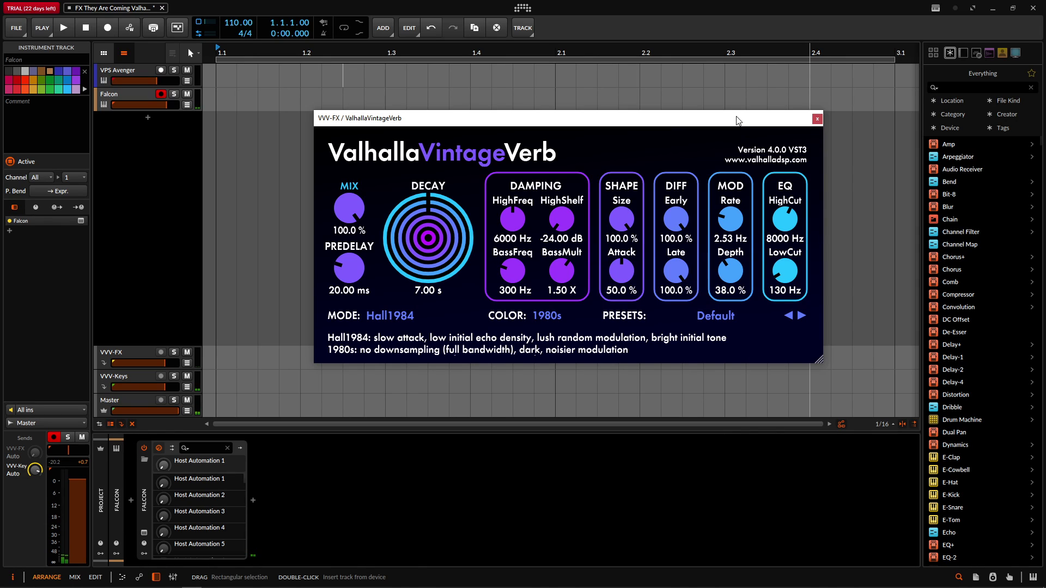
left_click(387, 316)
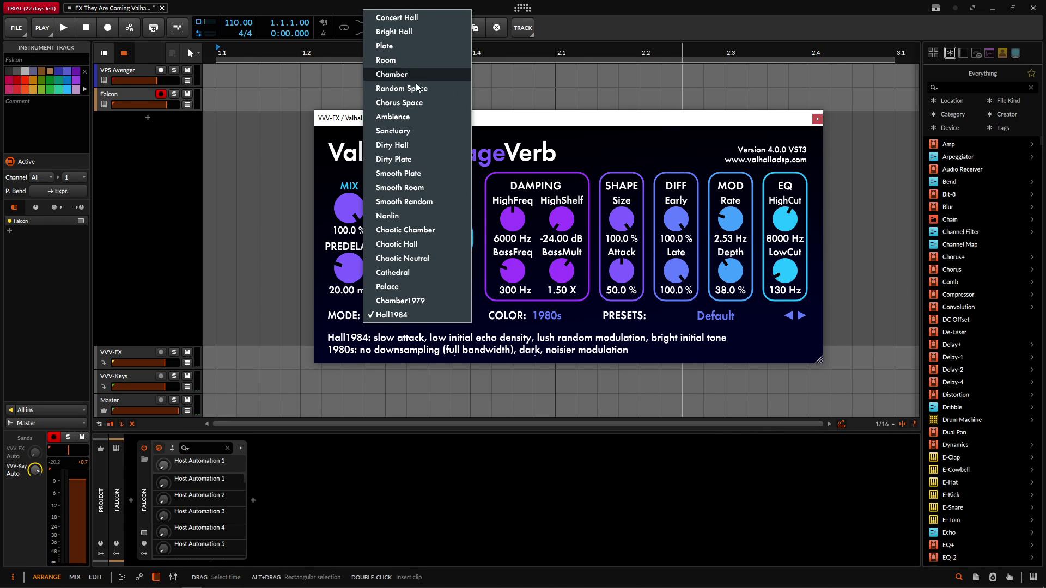
left_click(410, 315)
left_click(545, 316)
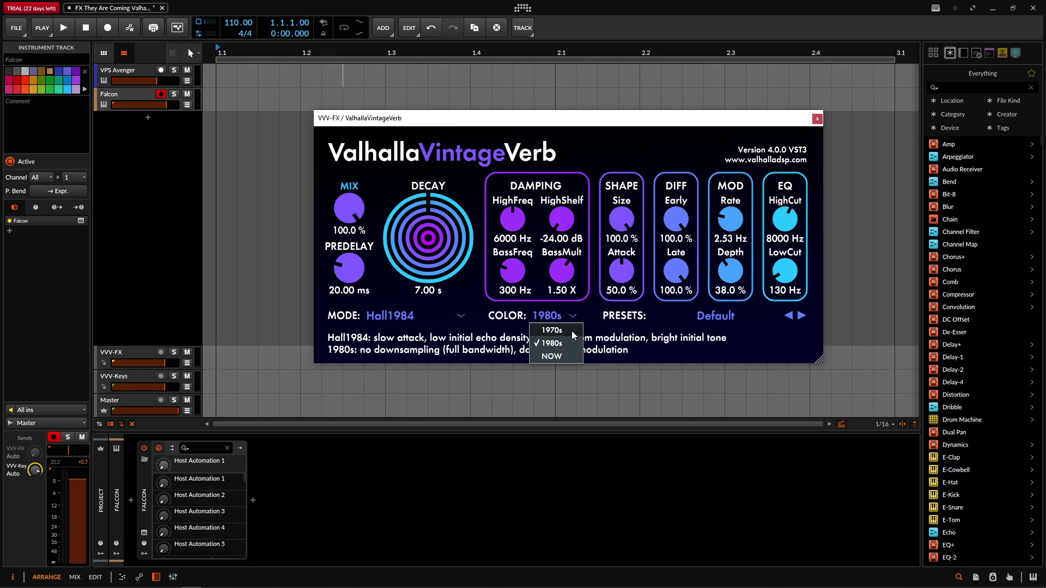
left_click(563, 355)
left_click(564, 316)
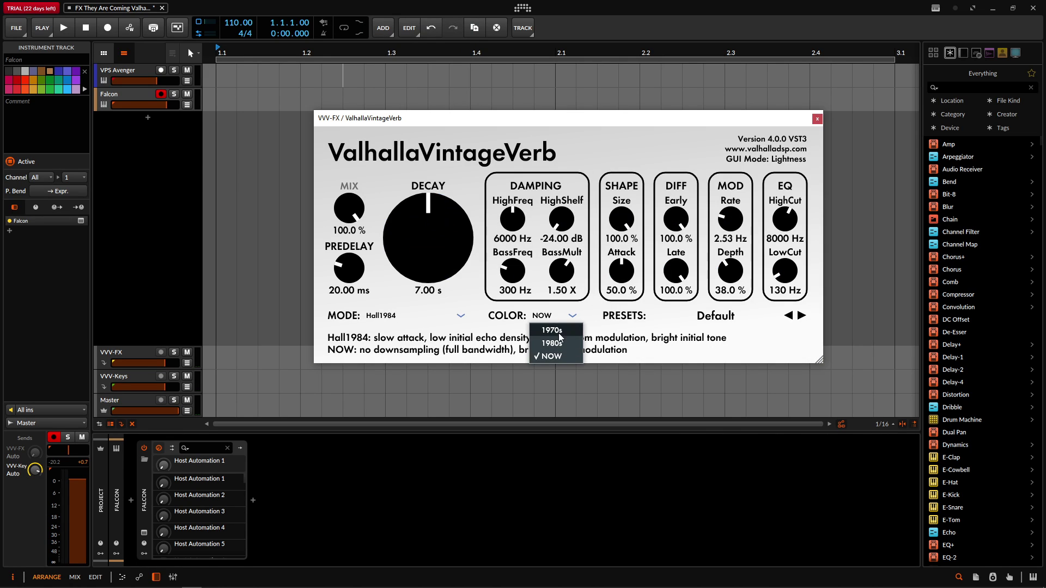
left_click(555, 344)
left_click(557, 318)
left_click(563, 334)
left_click(691, 323)
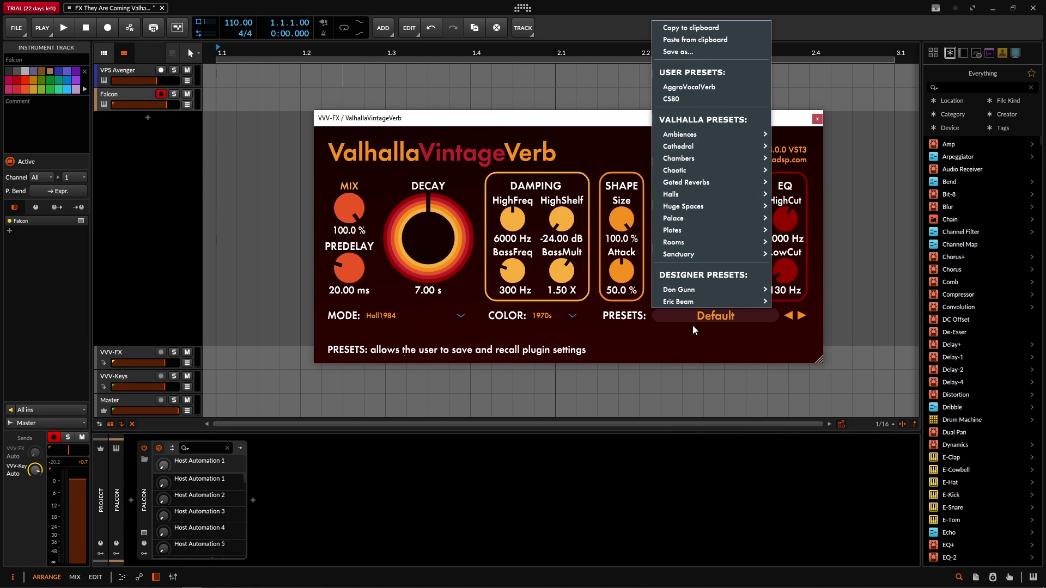
left_click(610, 345)
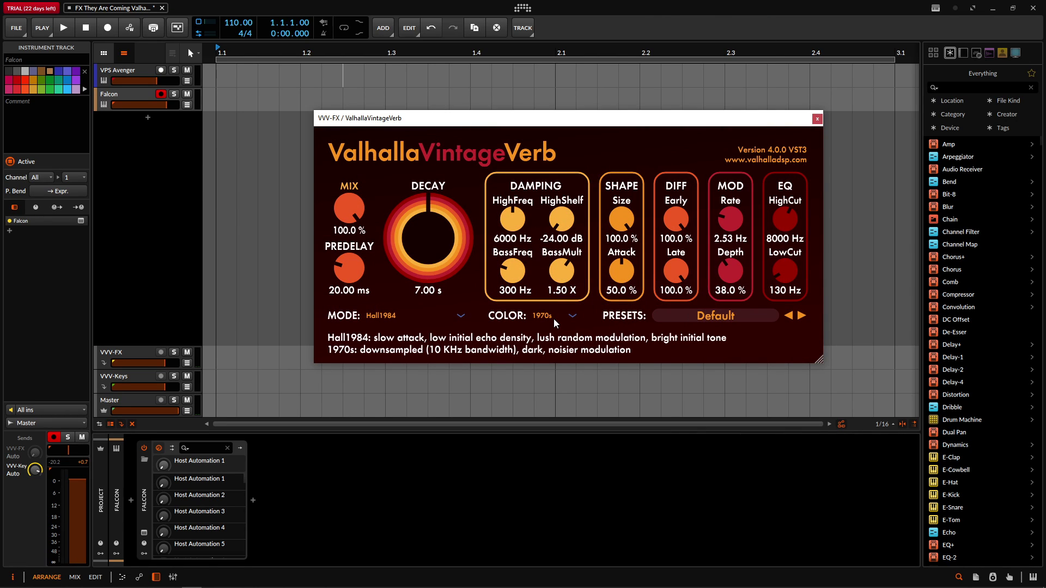
left_click(554, 319)
left_click(555, 343)
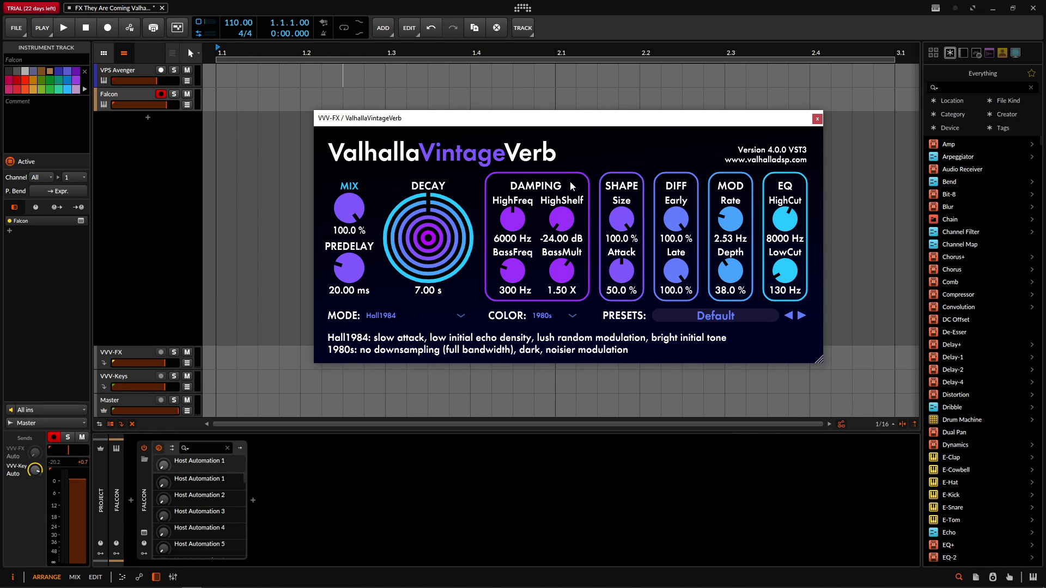
left_click_drag(577, 124, 558, 135)
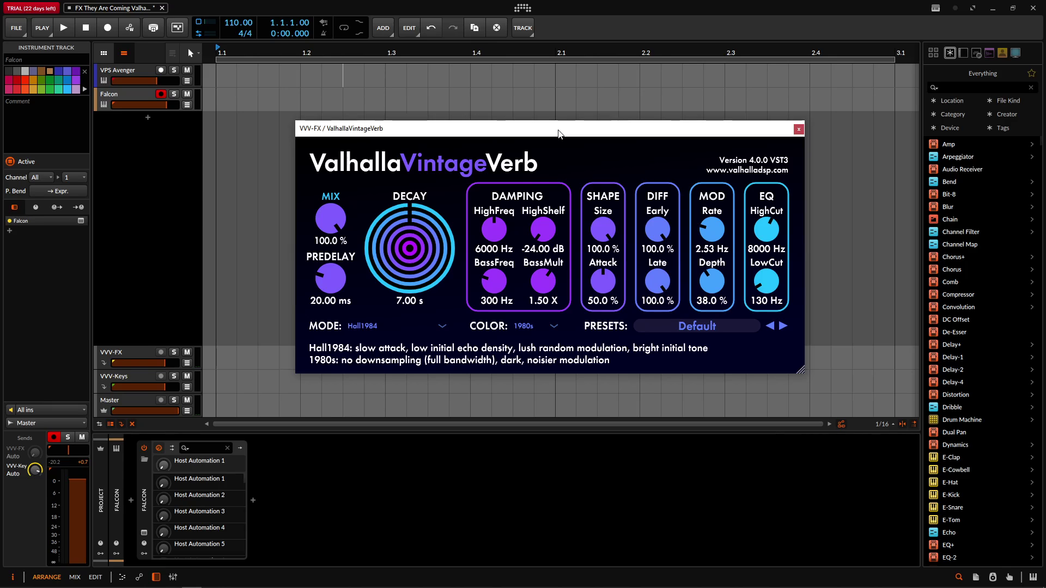
left_click(366, 327)
left_click(378, 295)
left_click(365, 329)
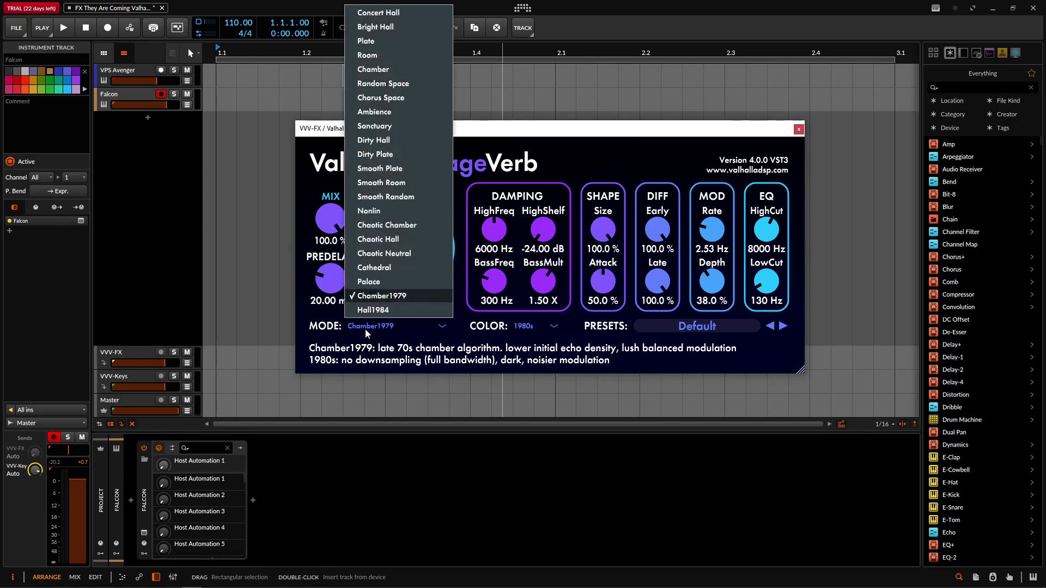
left_click(390, 310)
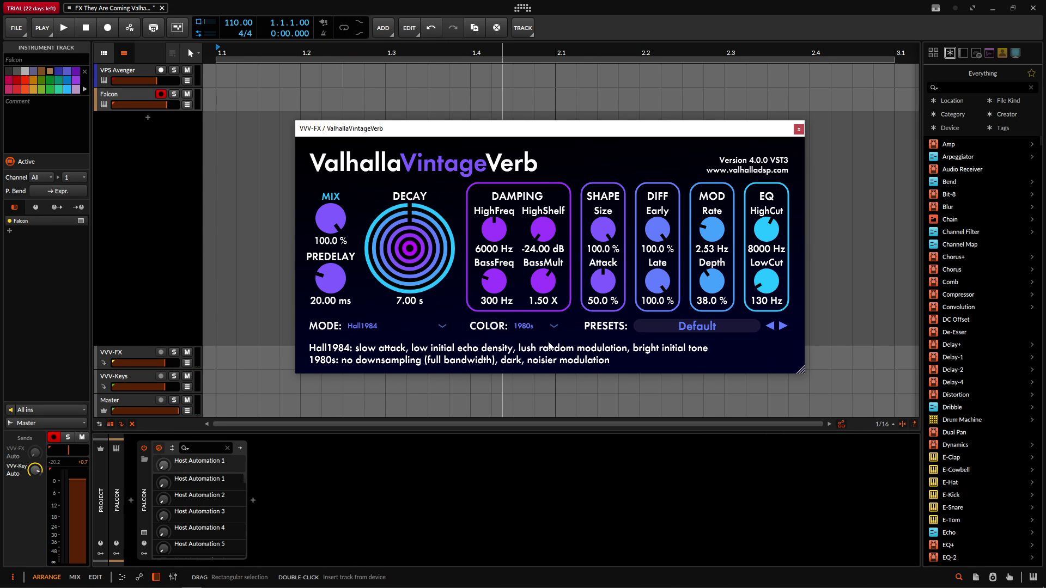
left_click_drag(631, 131, 638, 118)
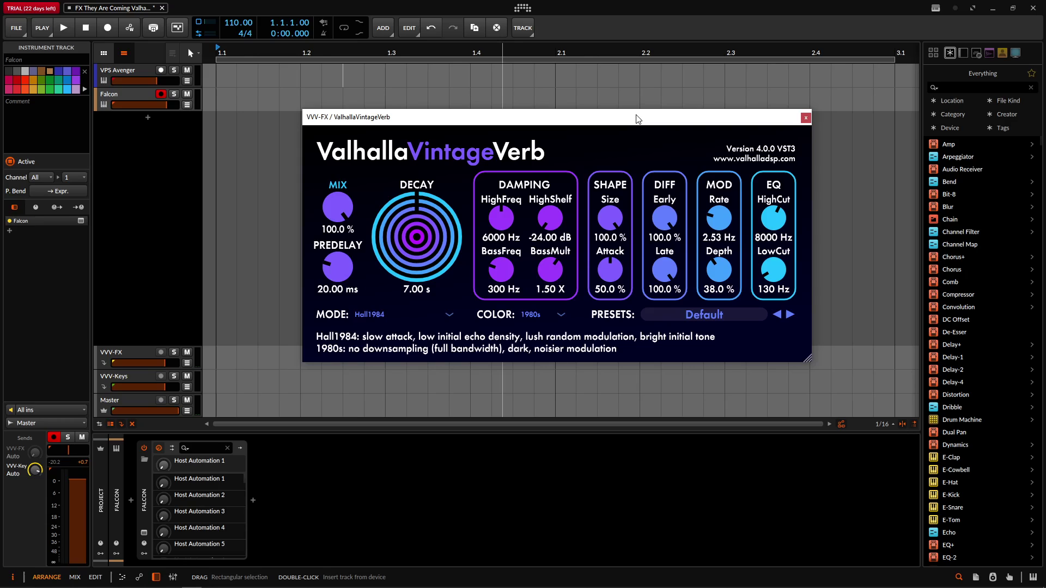